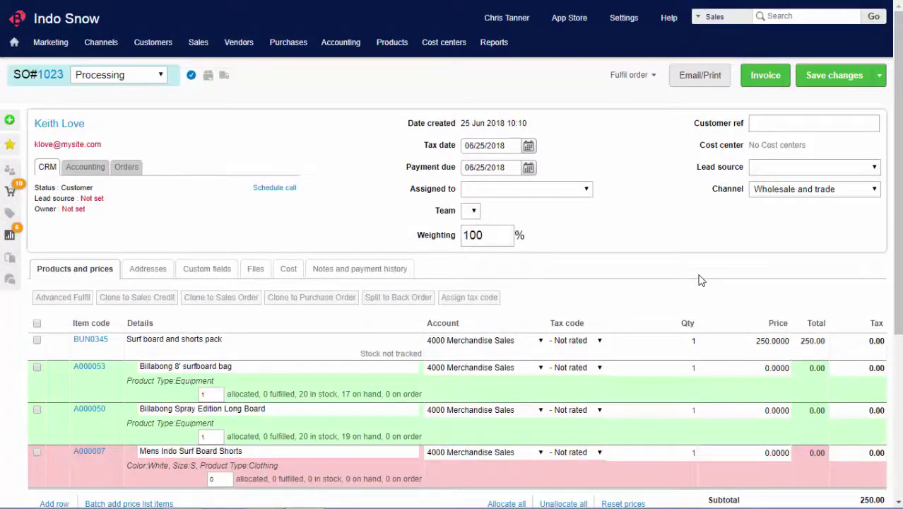
Partial-fulfil order 1023, drop-shipping the surfboard bag from Billabong UK, and create the goods notes.
click(645, 77)
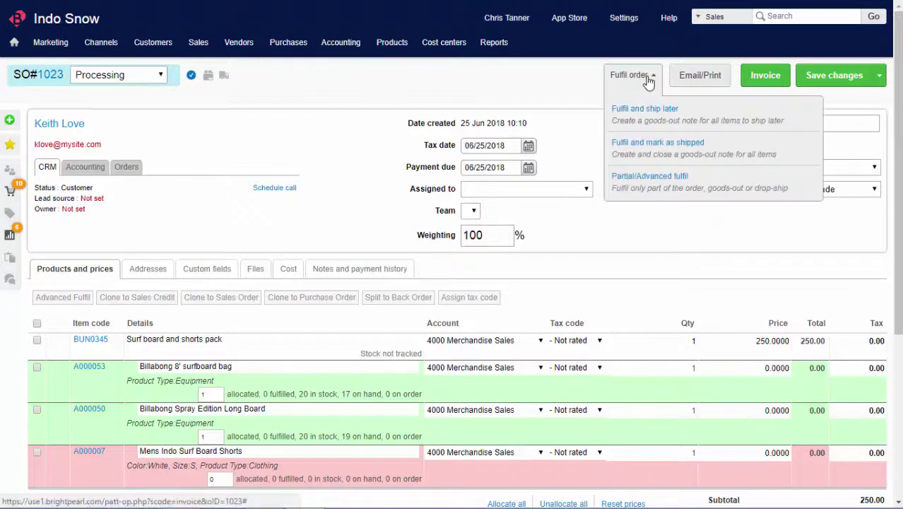
click(650, 182)
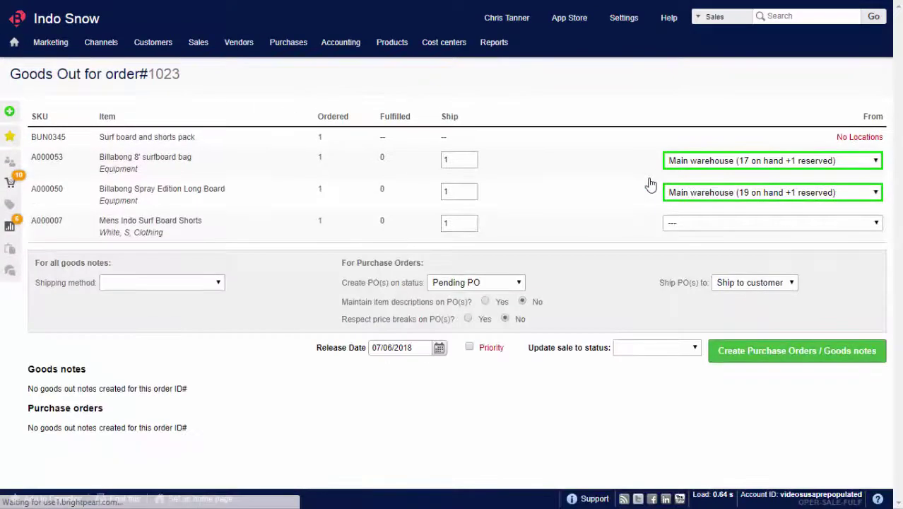
click(705, 162)
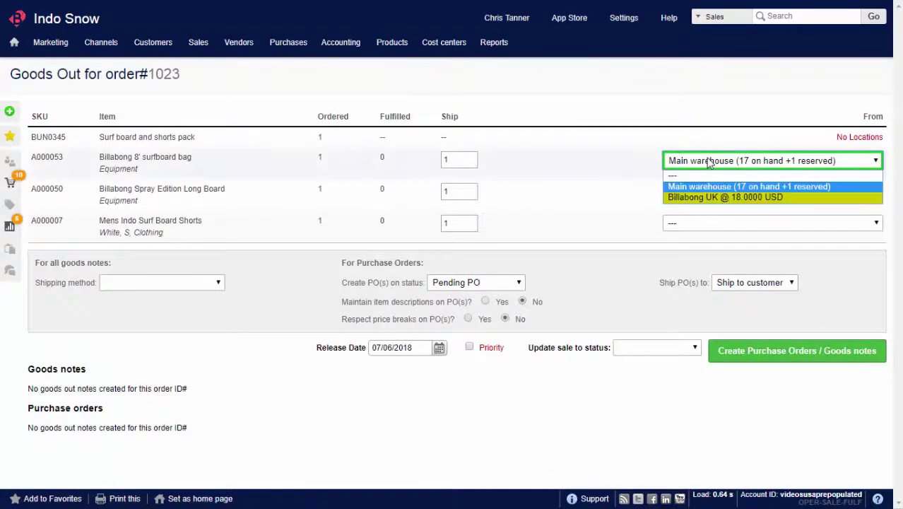
click(719, 198)
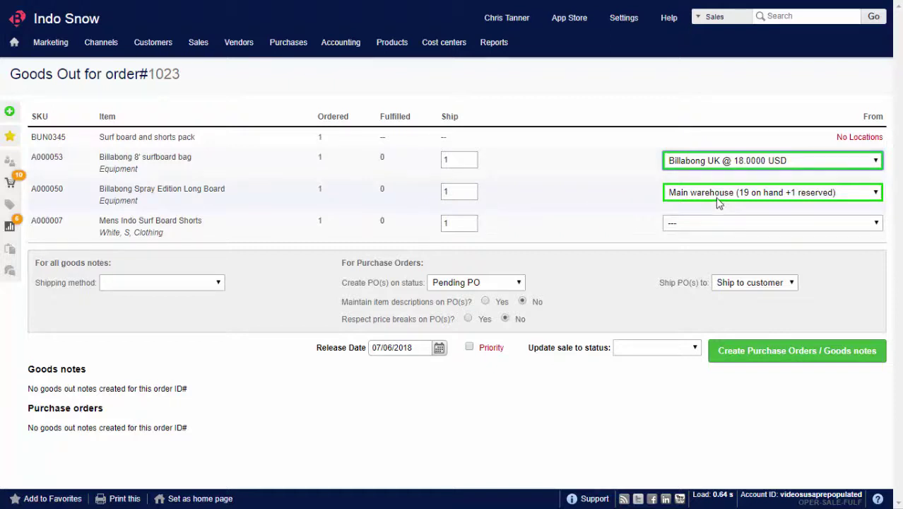
click(788, 350)
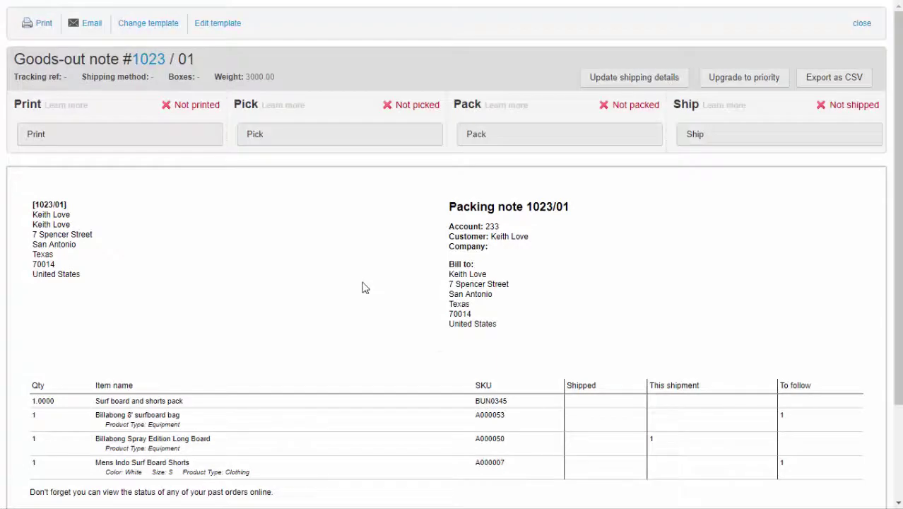
click(561, 140)
click(359, 169)
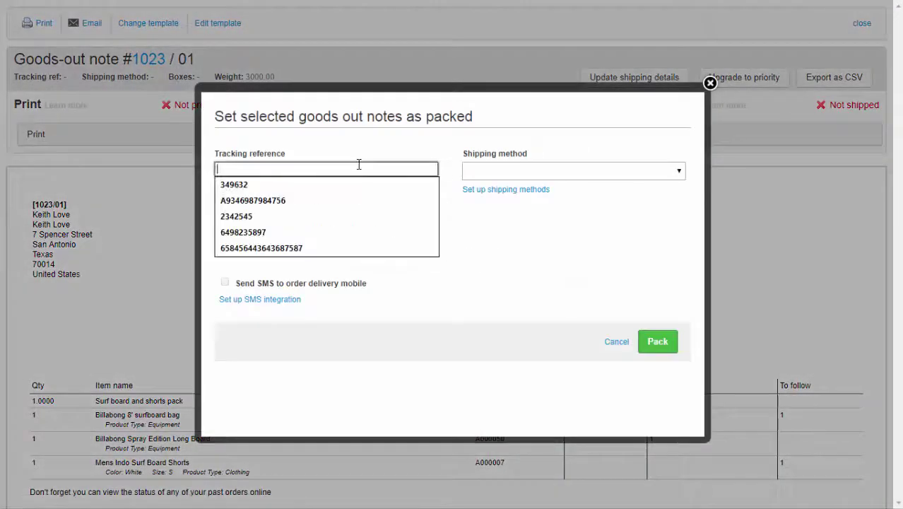
click(658, 341)
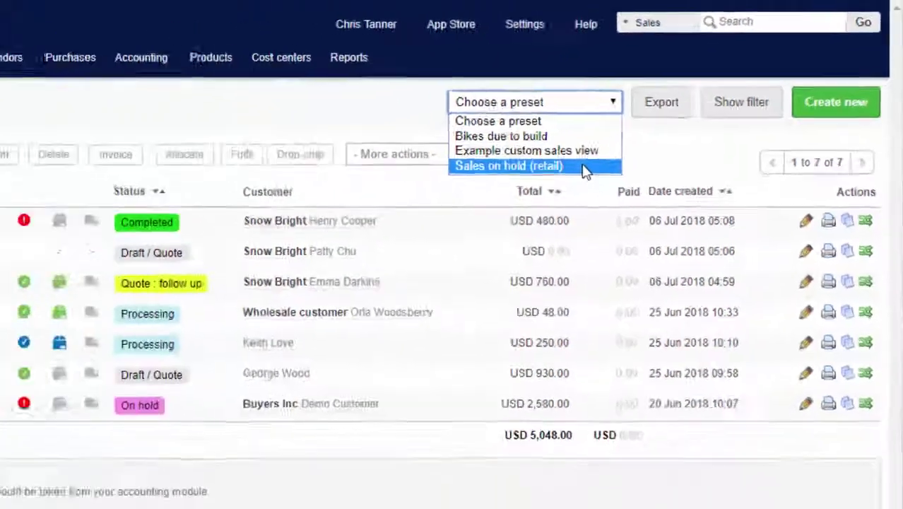
Filter to retail sales on hold and review order 1019's notes and payment history.
click(584, 170)
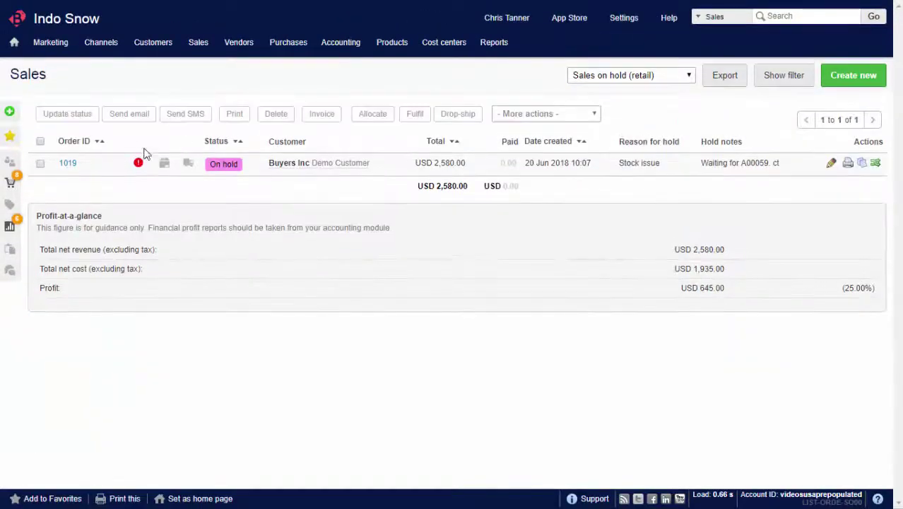
click(75, 169)
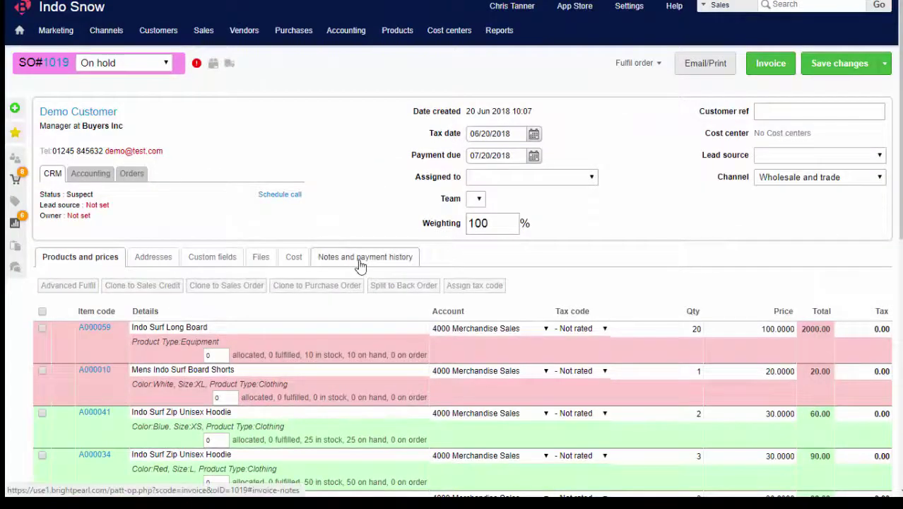
click(361, 262)
scroll(361, 265, down, 2)
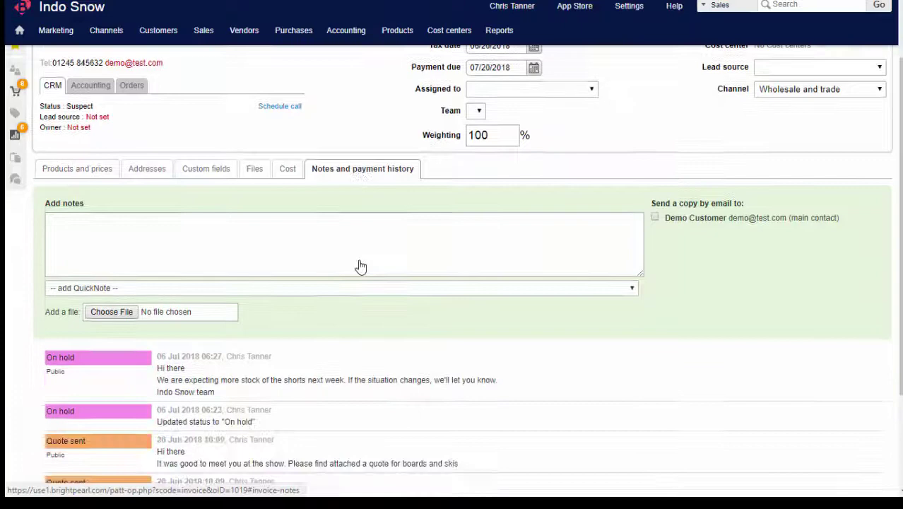
scroll(360, 265, down, 3)
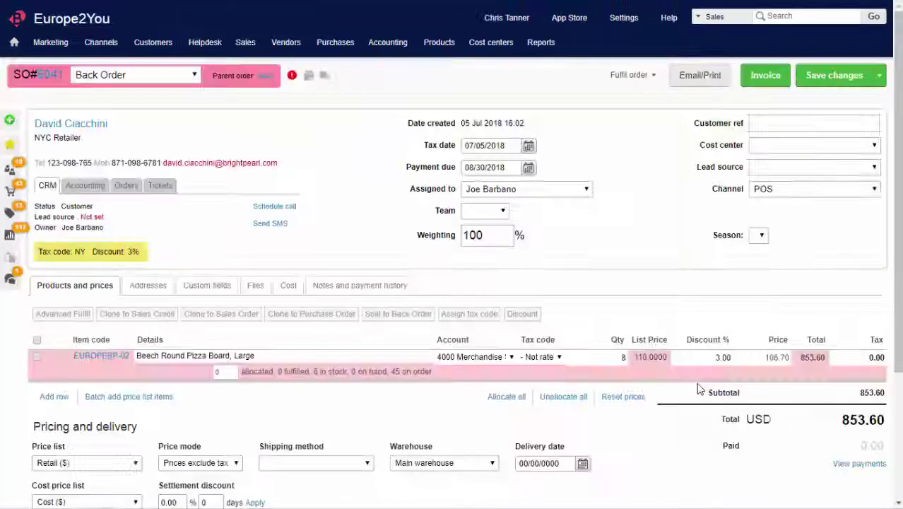
Choose auth.net from the Take payment options on back order 6041.
scroll(700, 389, down, 3)
click(699, 450)
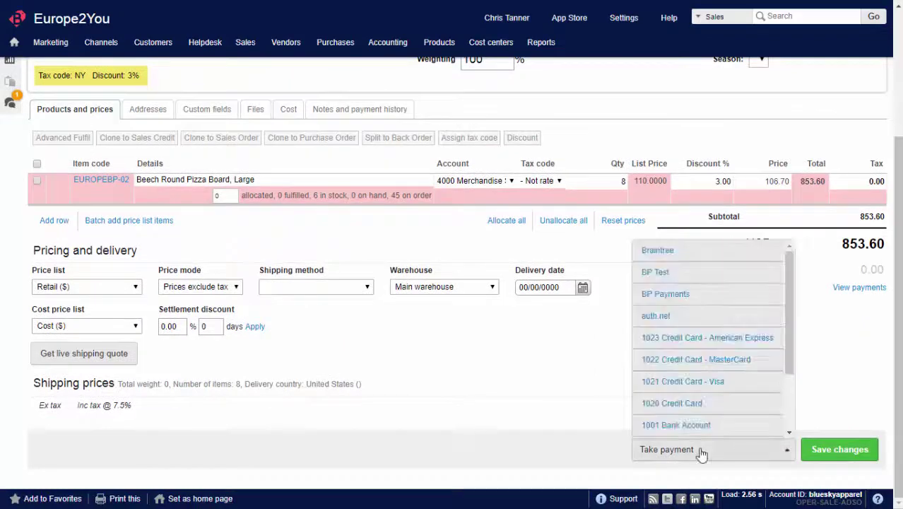
click(701, 324)
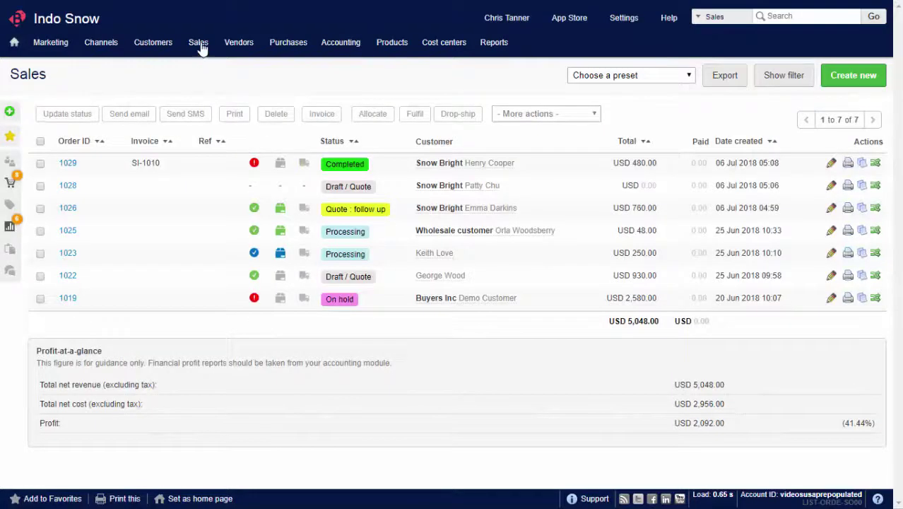
mouse_move(245, 43)
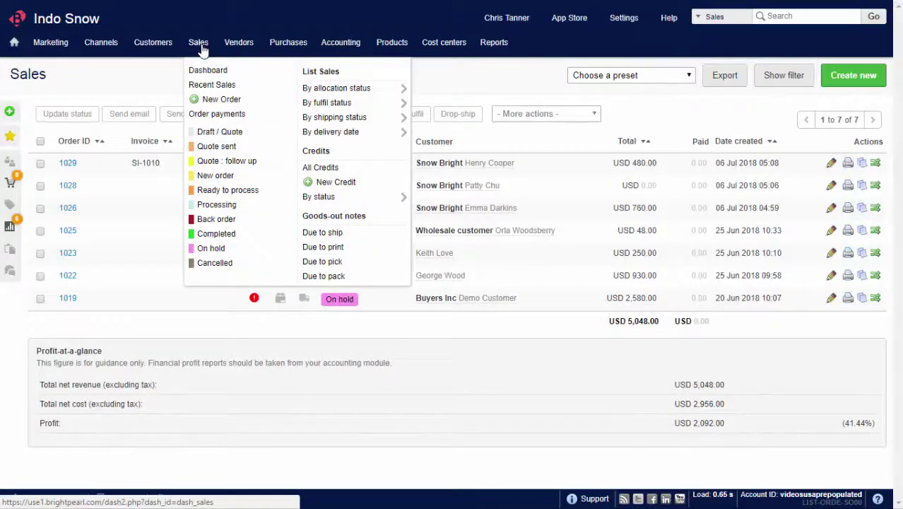
mouse_move(318, 196)
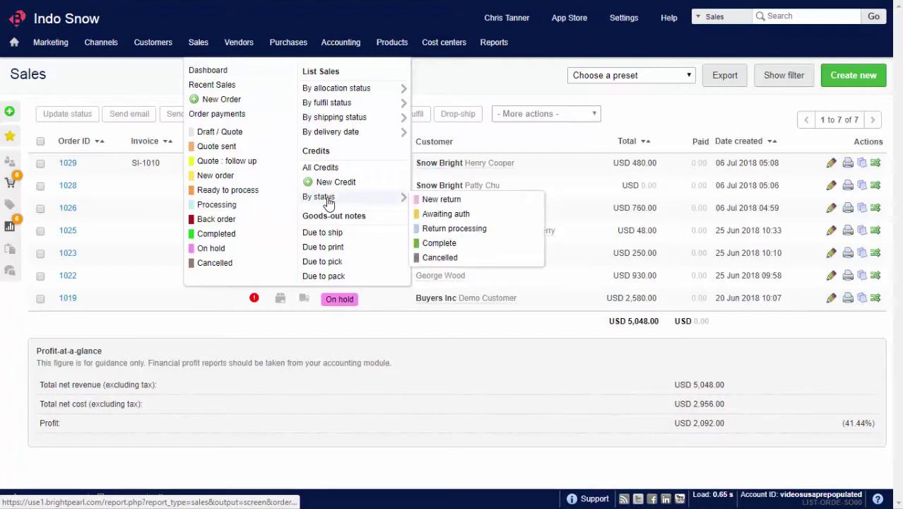
List credits awaiting authorisation and view credit 1033's return reason under Custom fields.
click(476, 215)
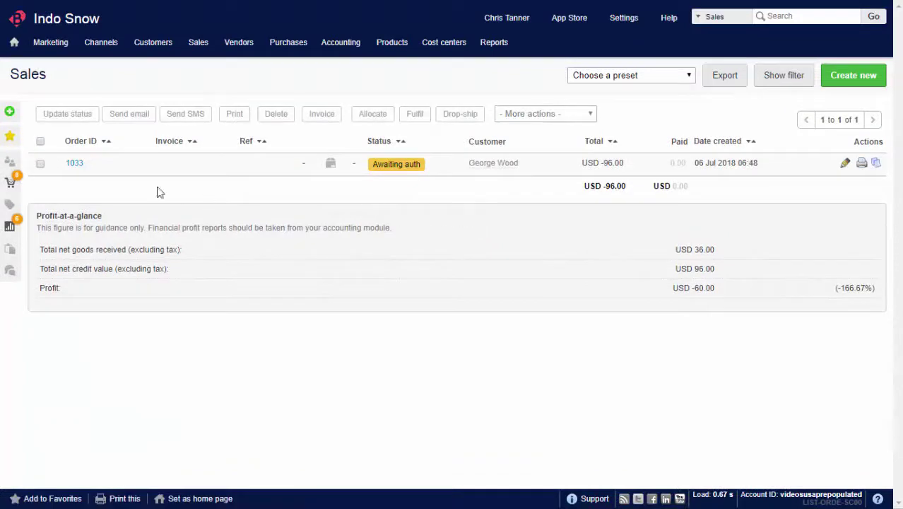
click(75, 164)
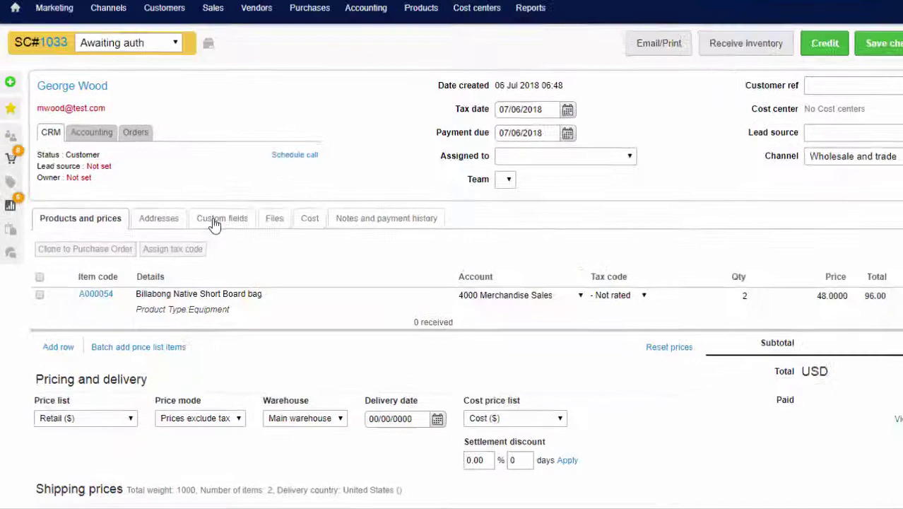
click(207, 238)
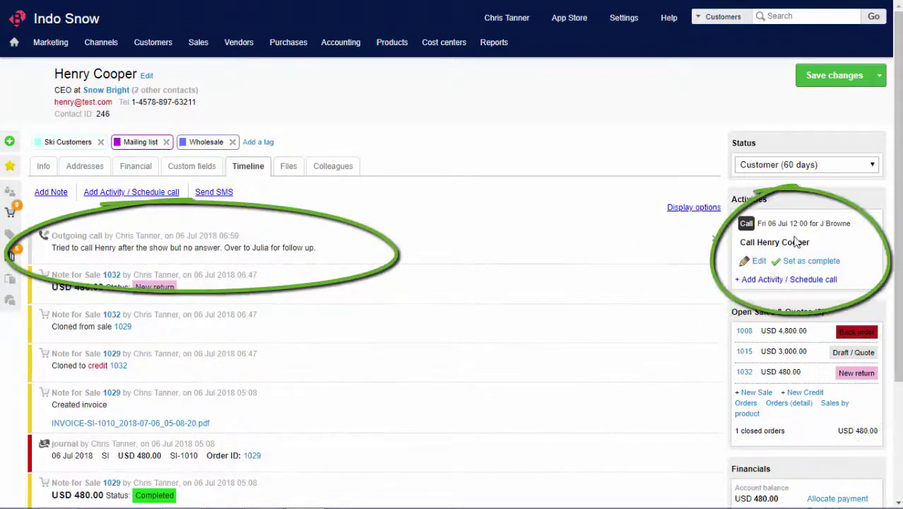
Dismiss the tag list without adding a tag, check Colleagues, and open the Snow Bright company page.
scroll(797, 242, down, 3)
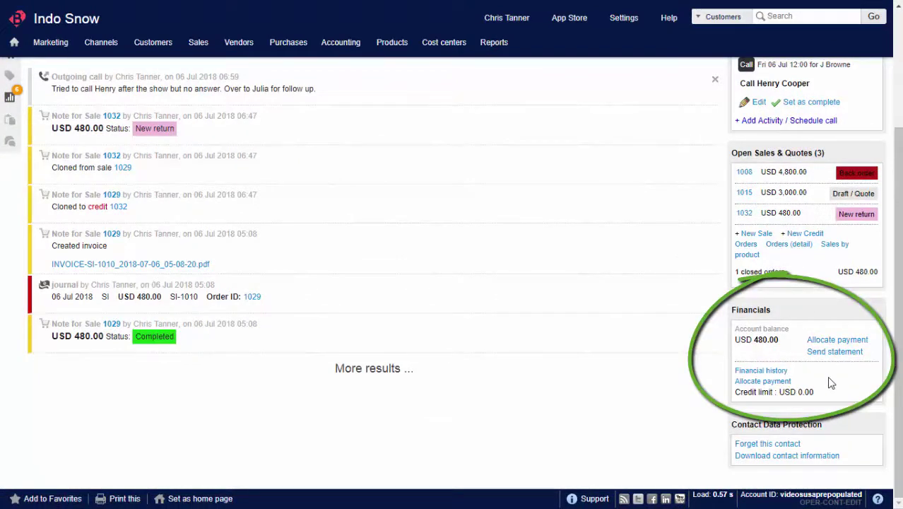
scroll(591, 278, up, 3)
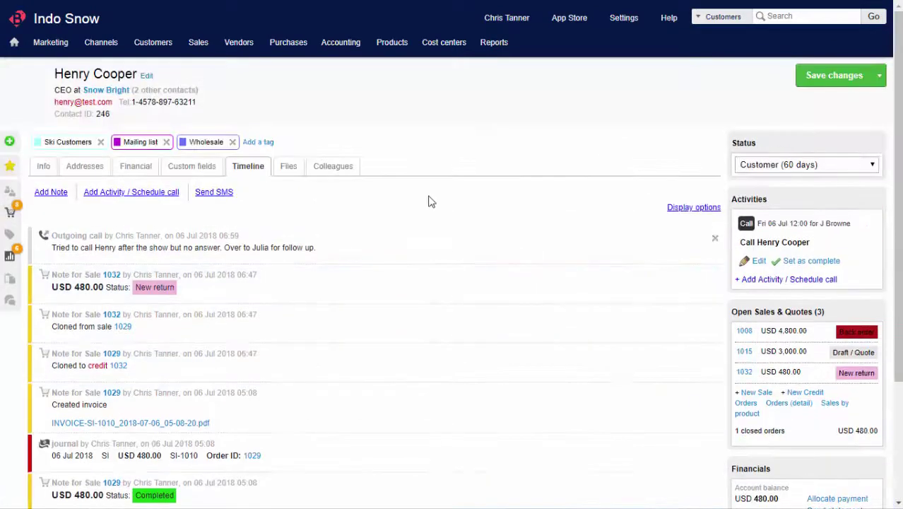
click(255, 142)
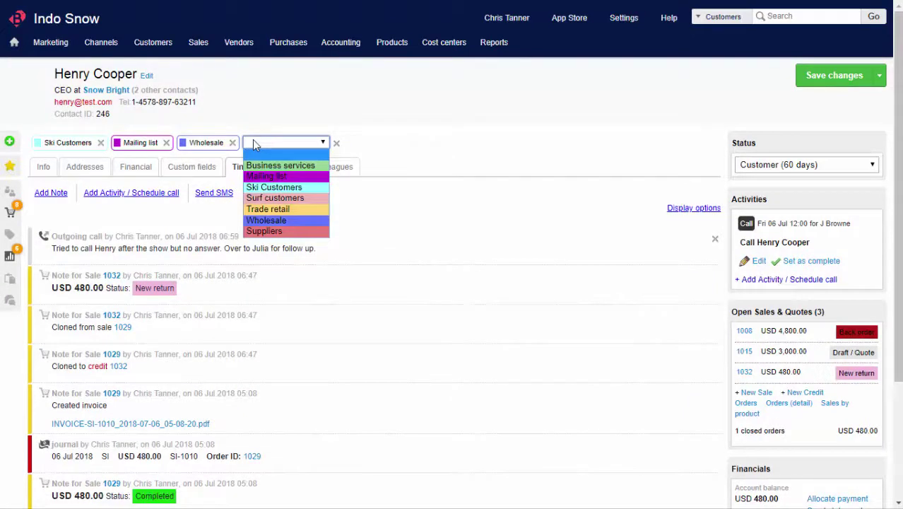
click(252, 141)
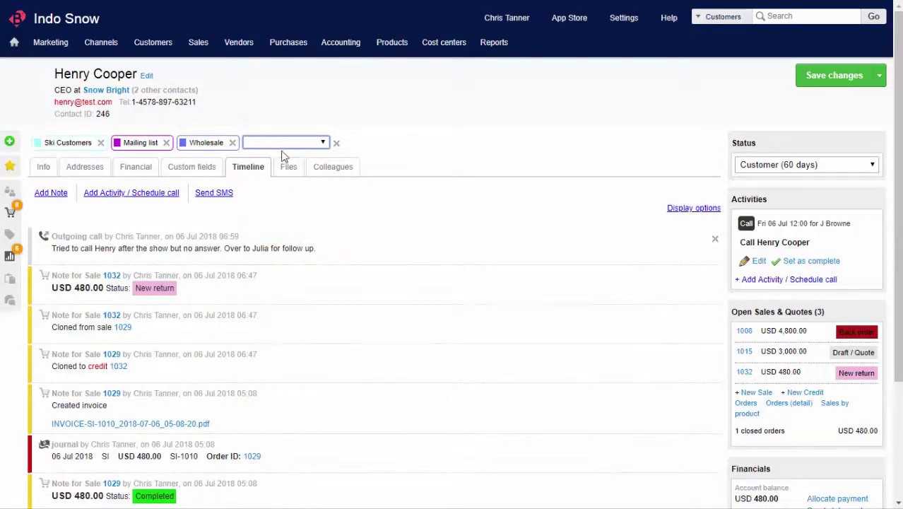
click(321, 170)
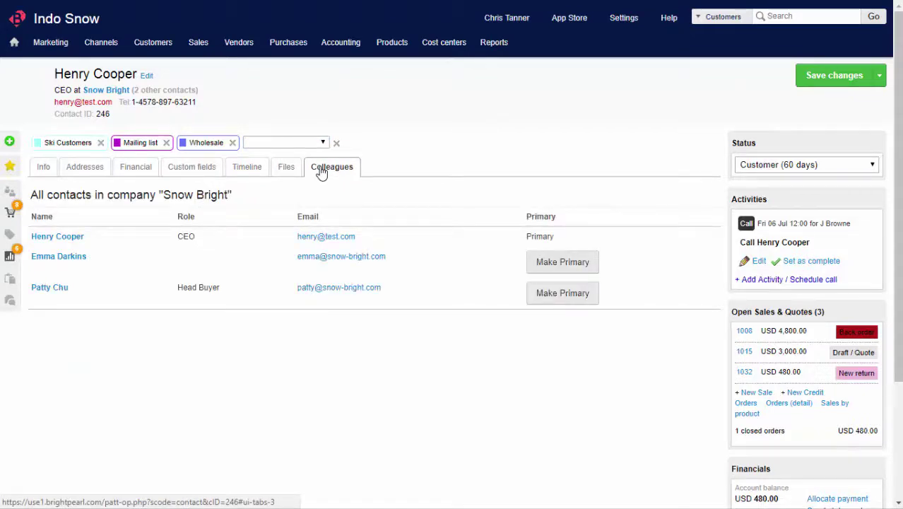
click(116, 90)
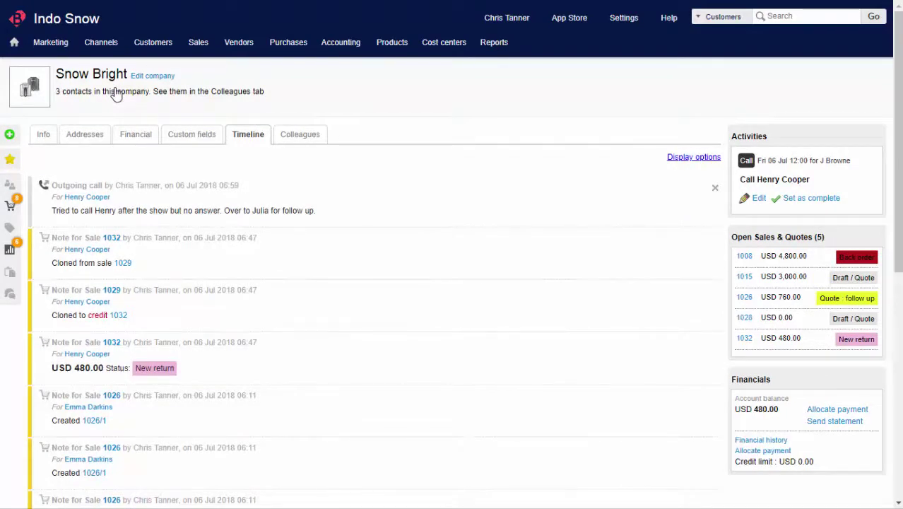
mouse_move(493, 42)
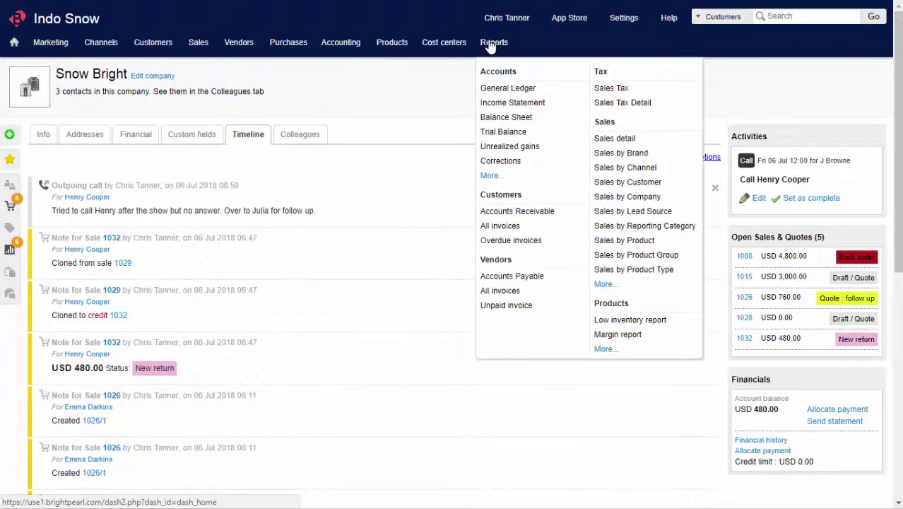
Open the Sales by Company report, reveal its filters, and start an export.
click(660, 199)
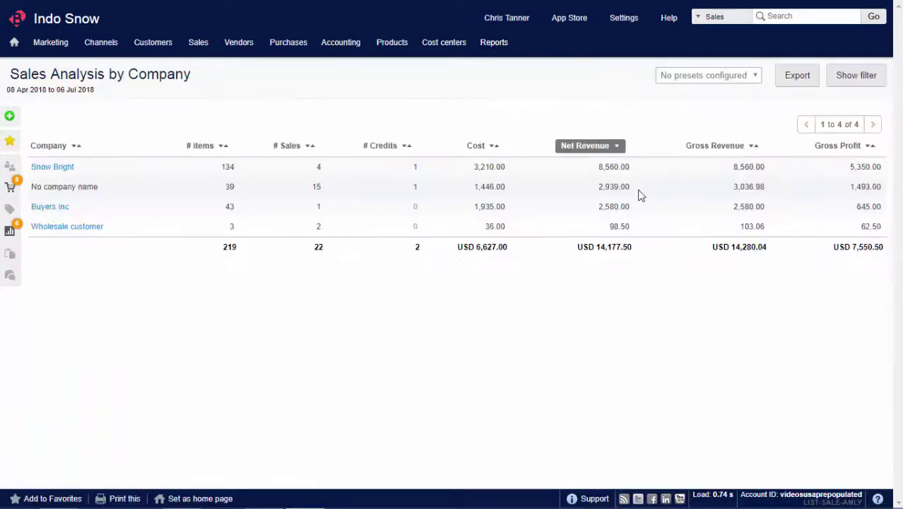
click(842, 78)
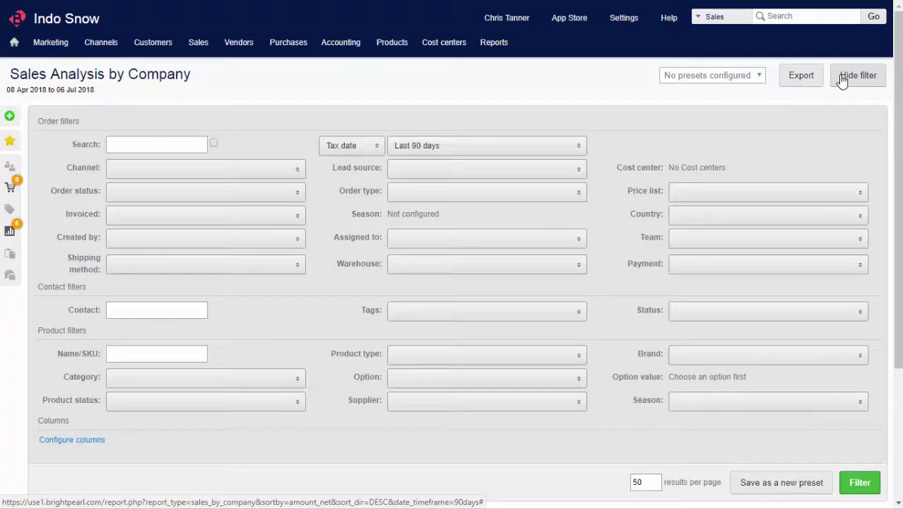
click(798, 79)
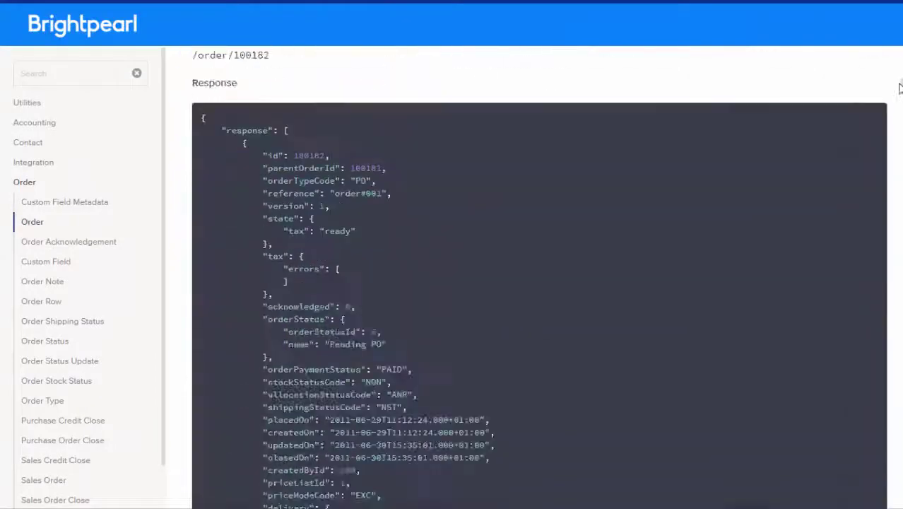
scroll(901, 126, down, 4)
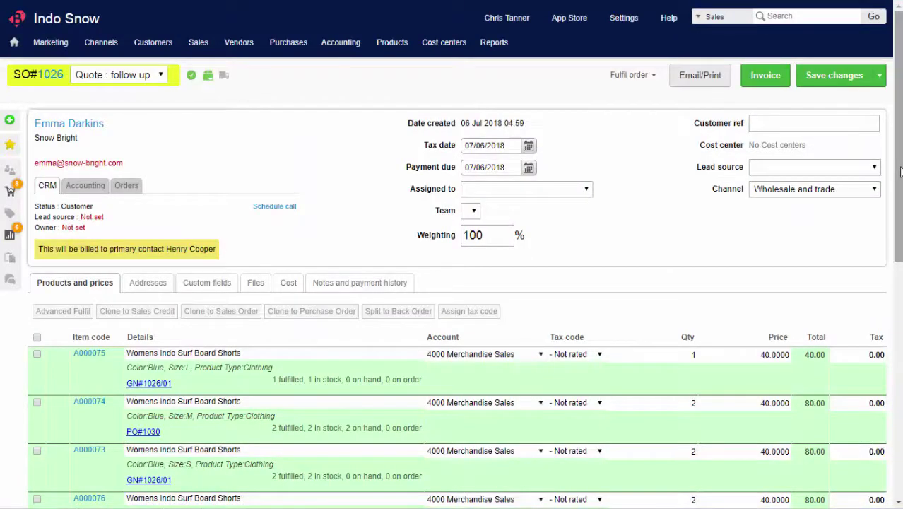
mouse_move(901, 170)
mouse_down()
mouse_move(894, 276)
mouse_move(881, 104)
mouse_up()
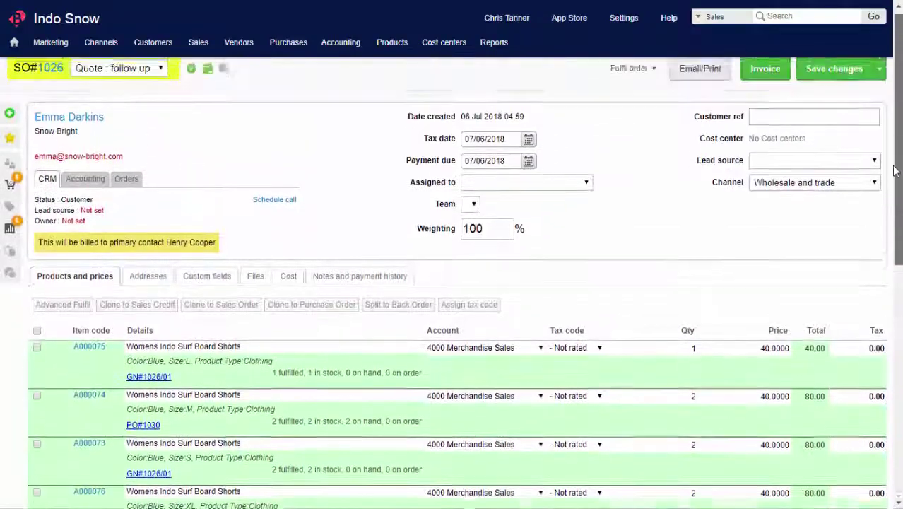
click(879, 75)
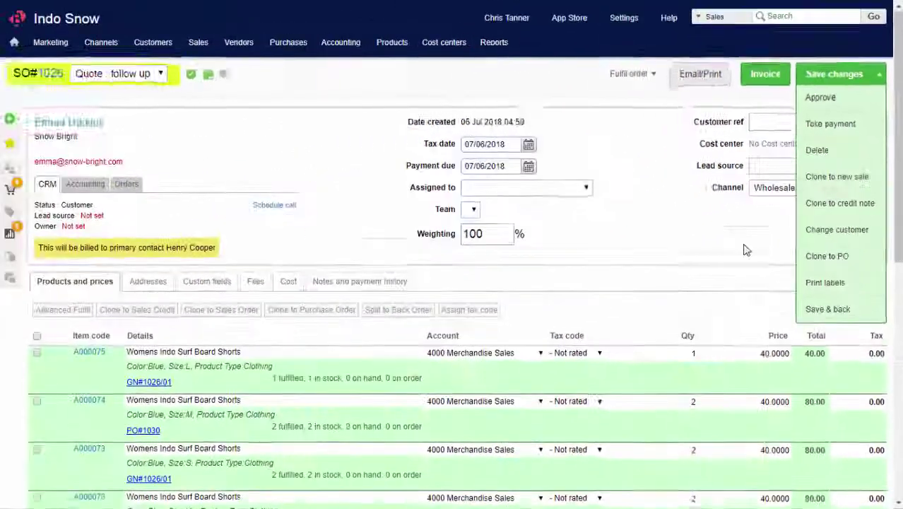
scroll(746, 251, down, 10)
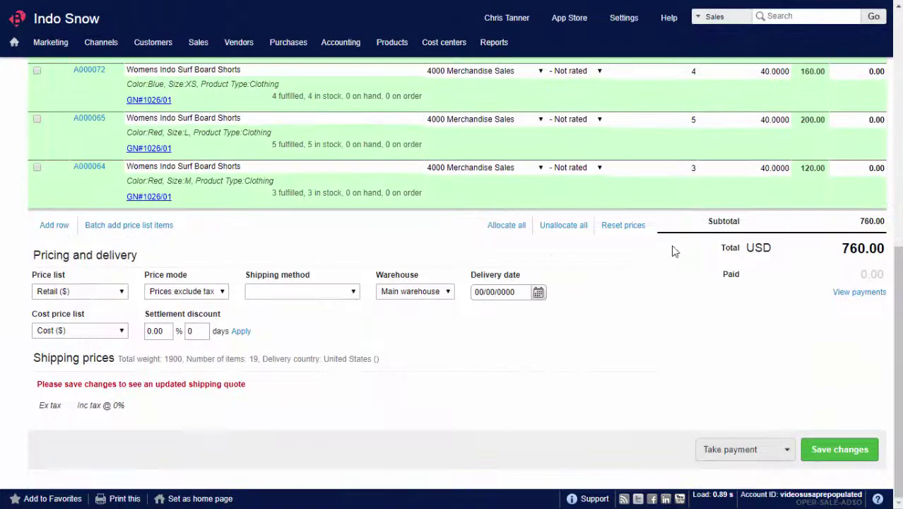
Batch-add price list items, search 'jean' and open the Women's Slice Jean variant grid.
click(161, 226)
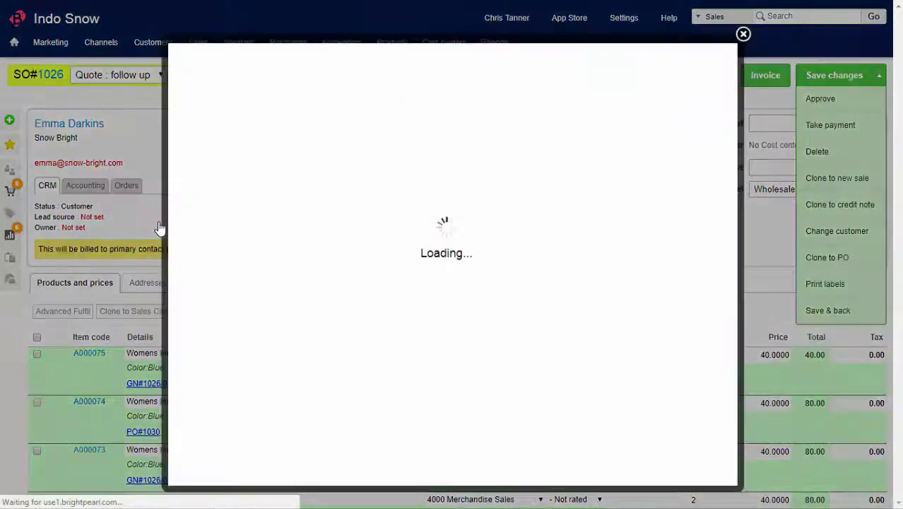
text(jean)
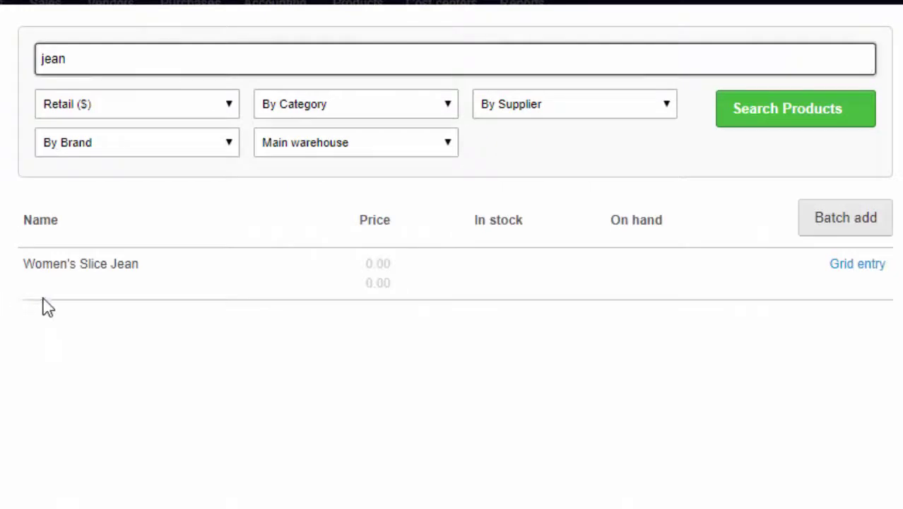
click(844, 267)
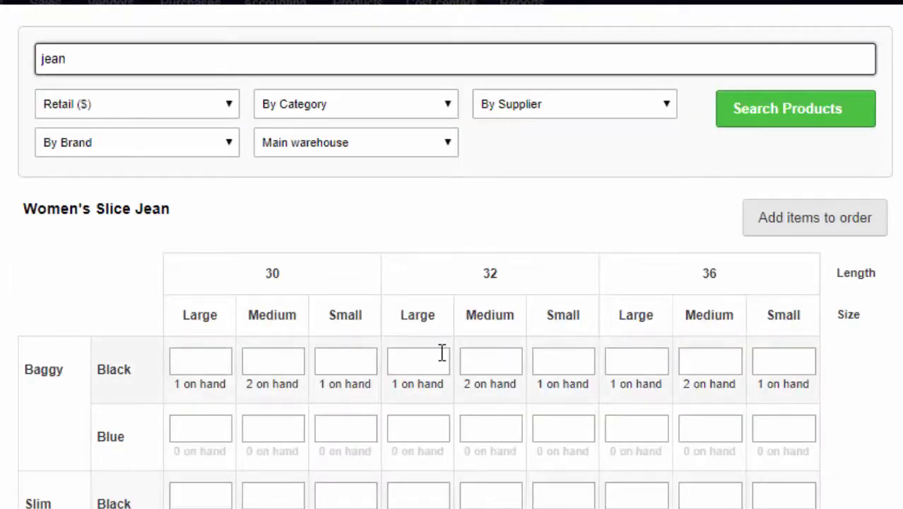
Enter quantities 2, 3, 4 and 2 down the 32/Large column.
click(441, 353)
scroll(442, 353, down, 3)
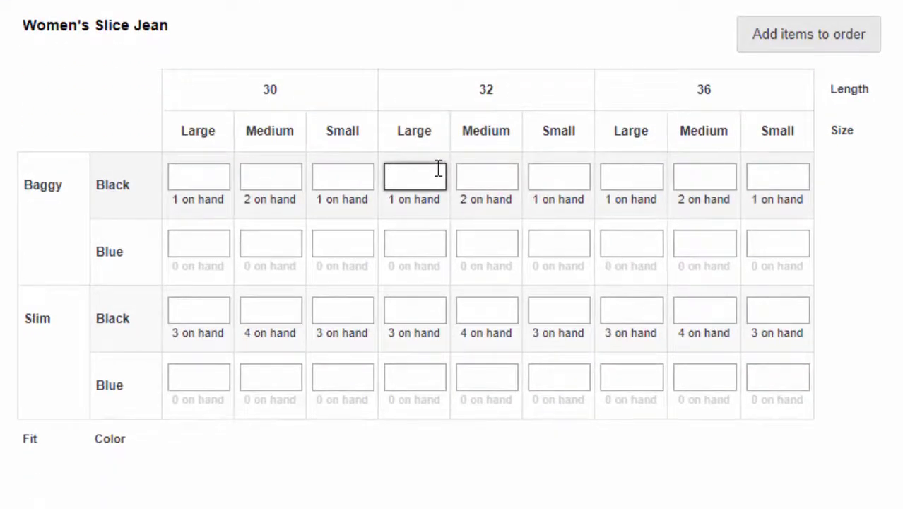
text(2)
key(Return)
text(3)
key(Return)
text(4)
key(Return)
text(2)
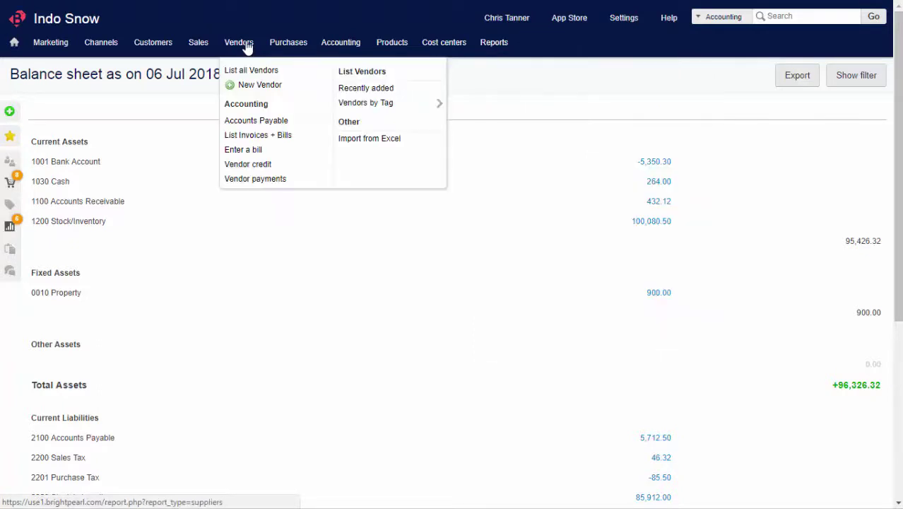
mouse_move(153, 43)
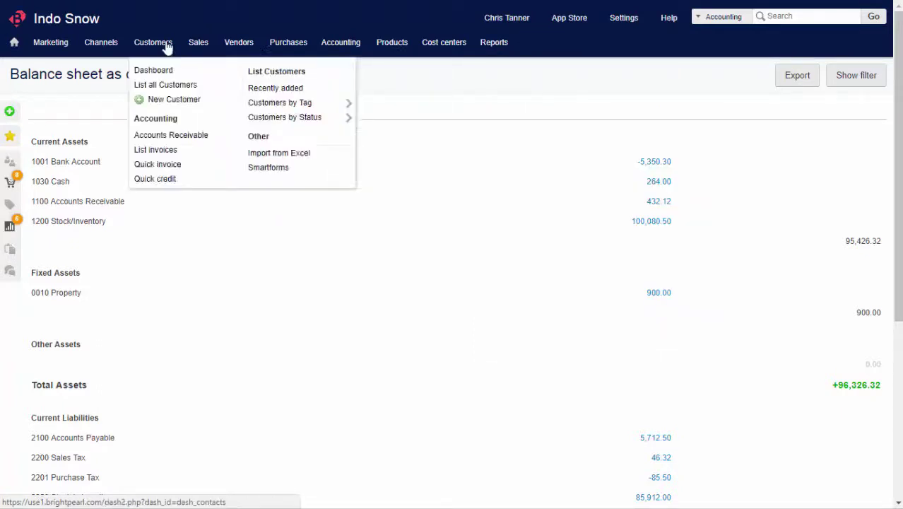
Open Accounts Receivable, show its filter, and view the Customer's Price List choices.
click(178, 140)
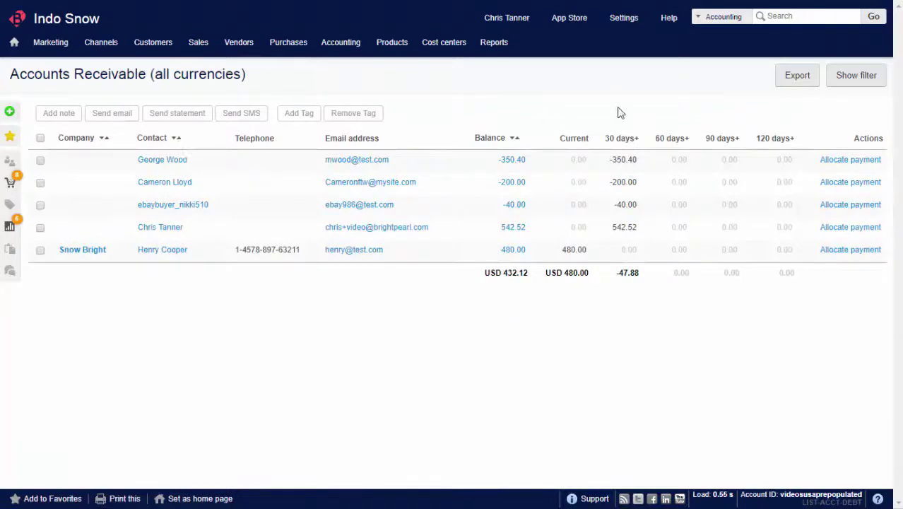
click(853, 75)
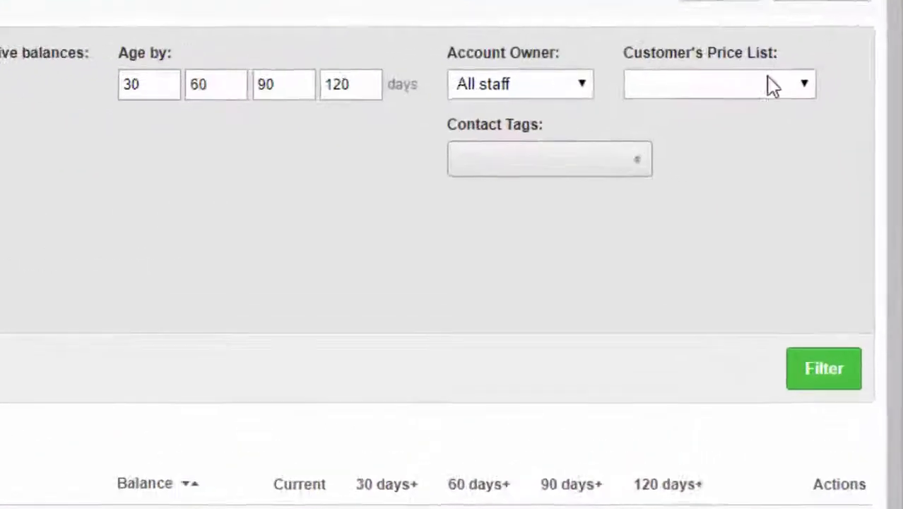
click(772, 85)
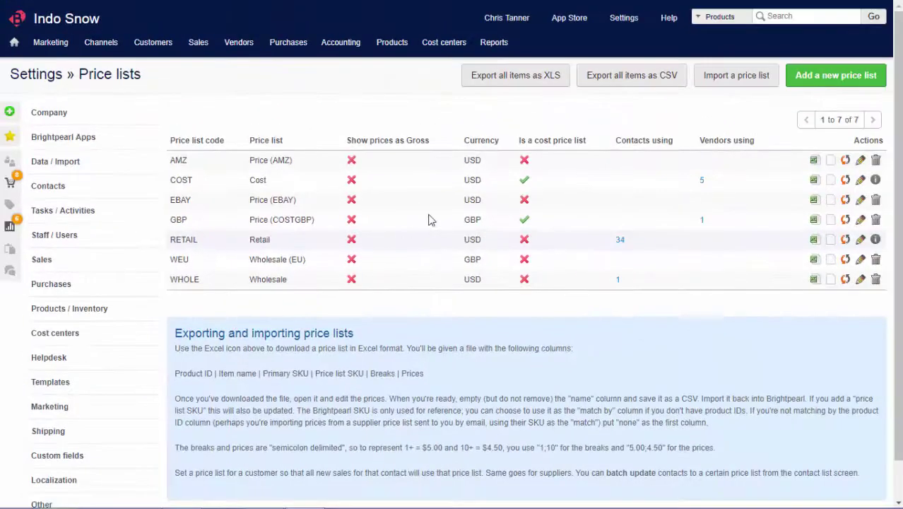
mouse_move(494, 43)
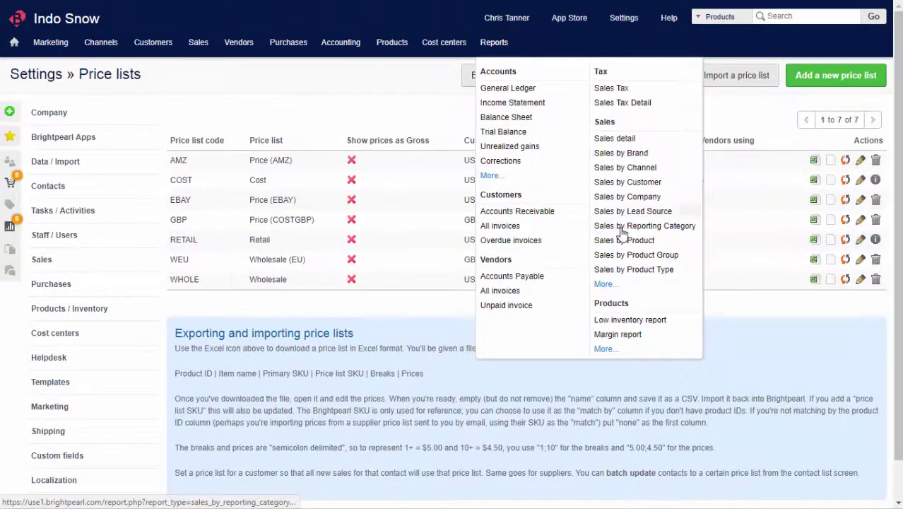
Filter the Sales by Product report to the Wholesale ($) price list.
click(624, 240)
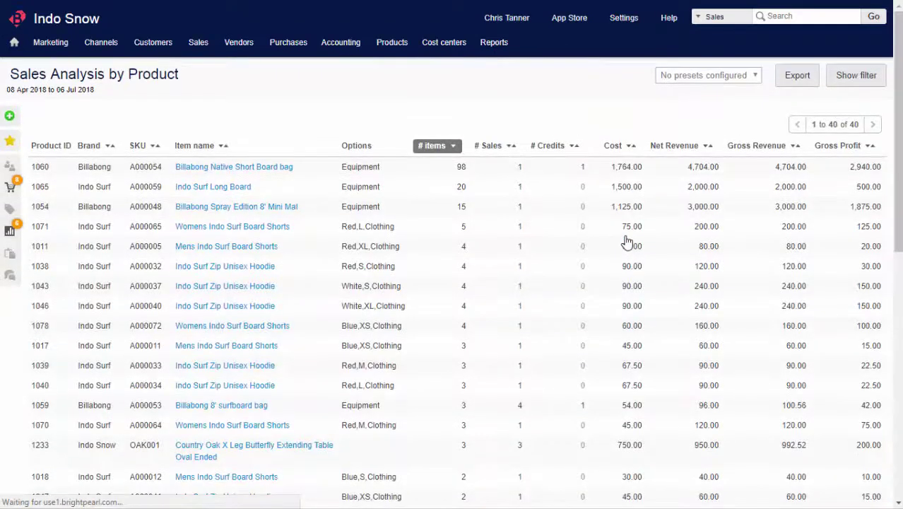
click(845, 79)
click(801, 193)
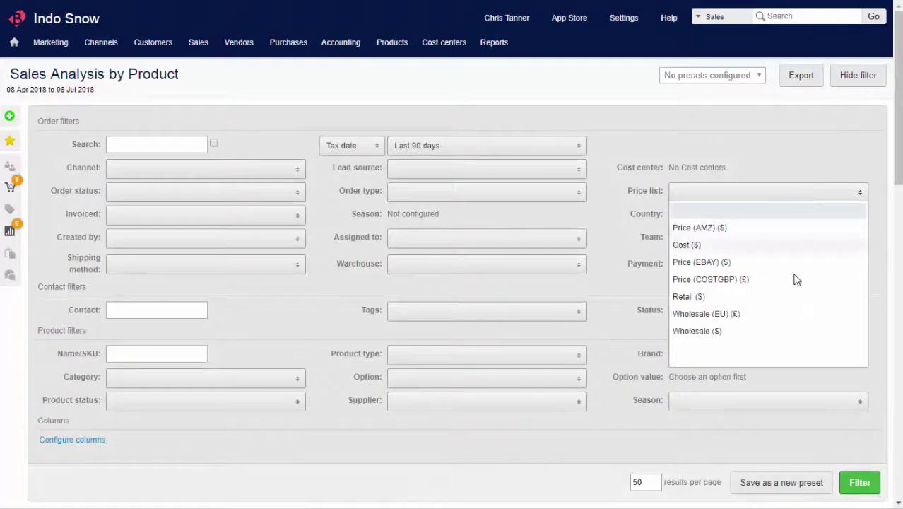
click(787, 334)
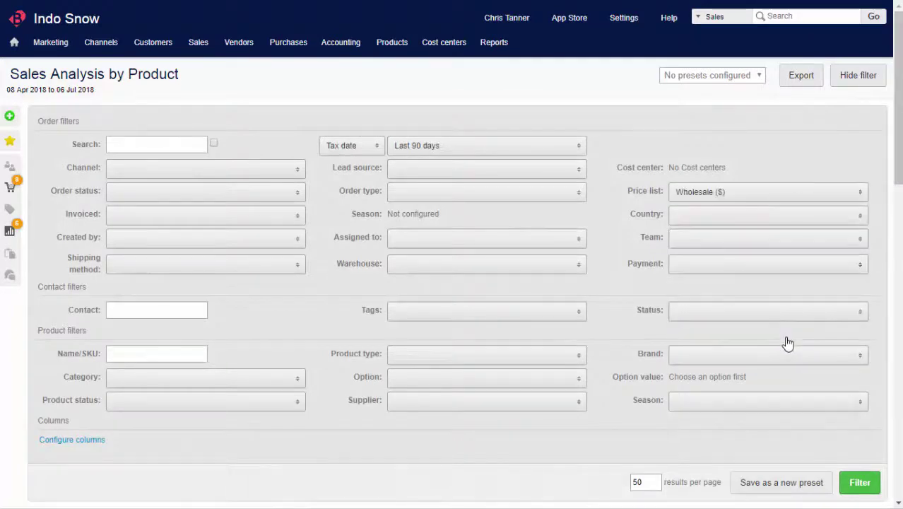
click(851, 486)
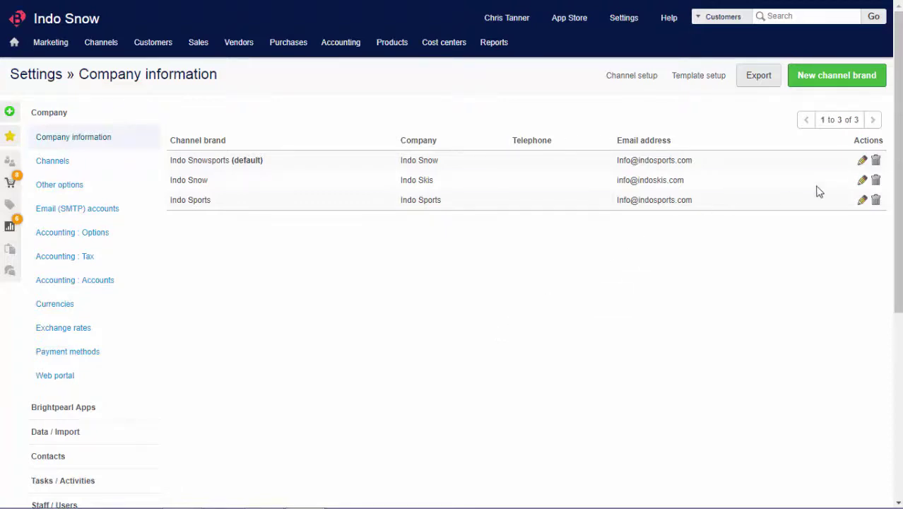
Edit the Indo Snow channel brand and review its logo, financial details and document templates.
click(862, 180)
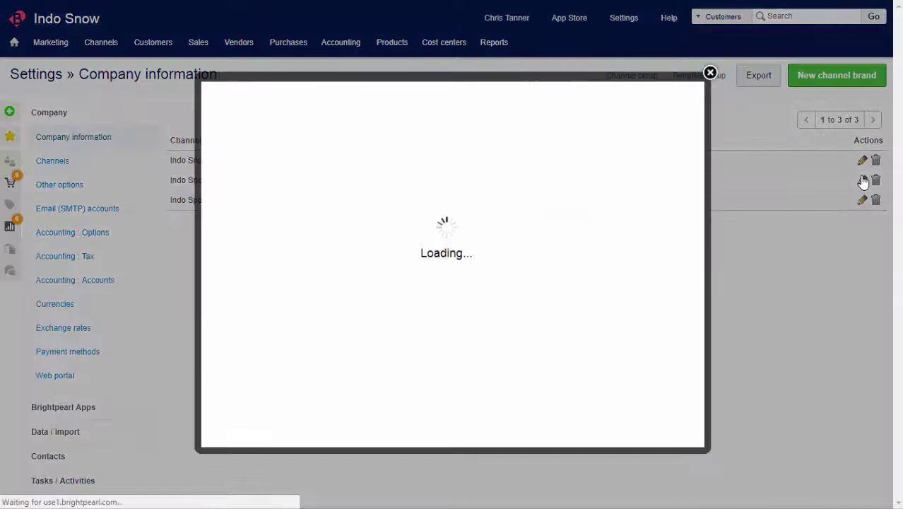
click(320, 137)
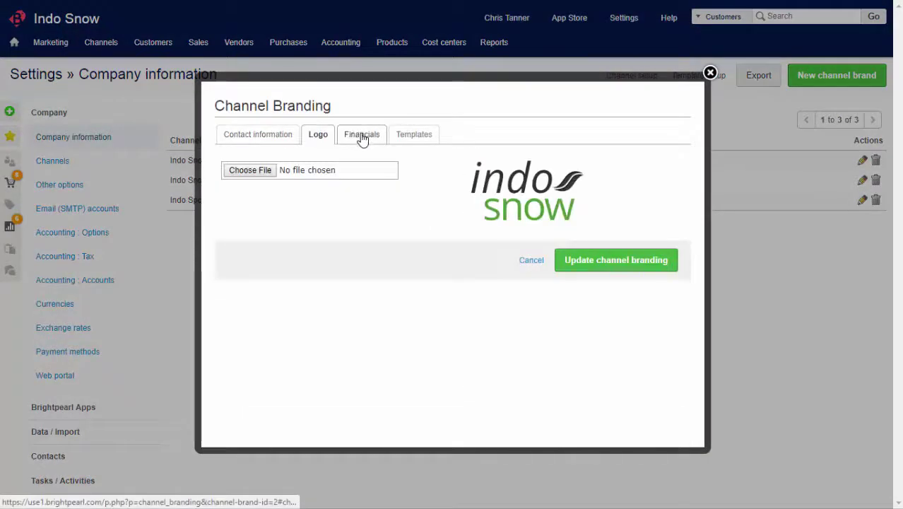
click(361, 136)
click(408, 140)
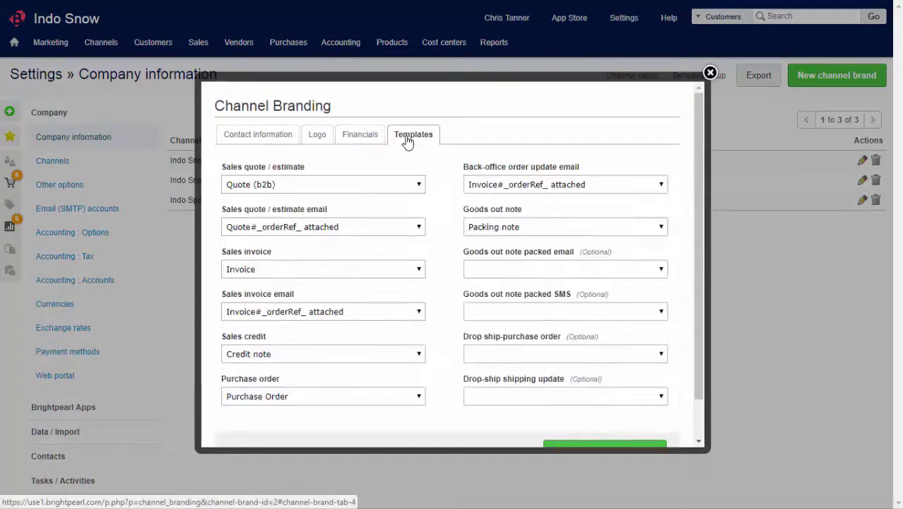